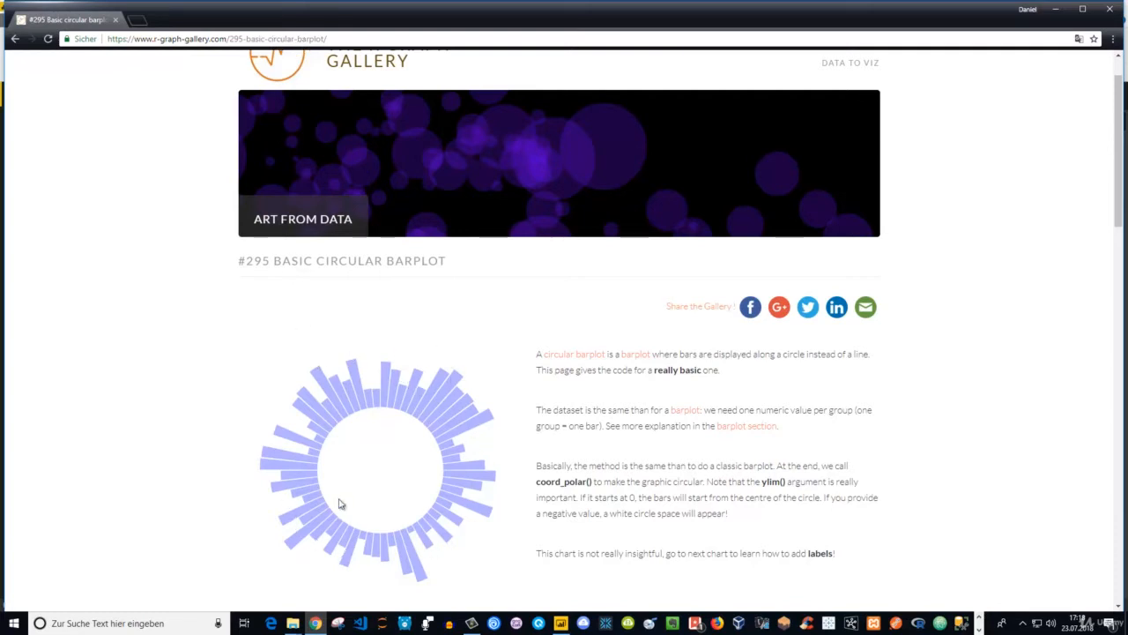
- Copy the complete R code of the basic circular barplot from the gallery page, from the Libraries comment through the final p
scroll(370, 432, "down", 3)
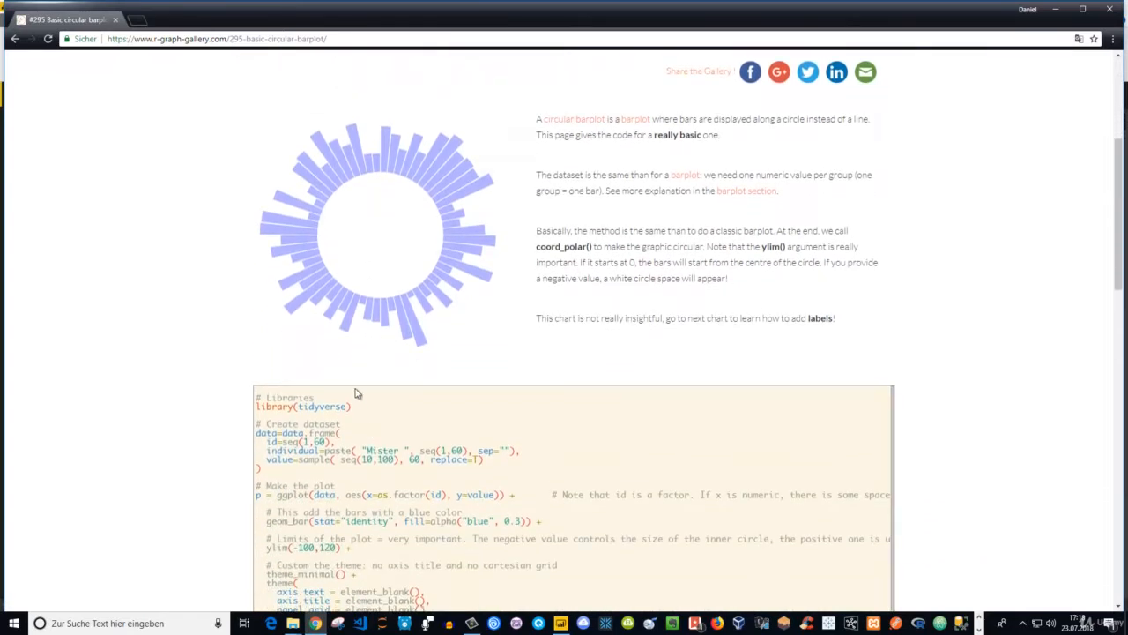
scroll(357, 395, "down", 2)
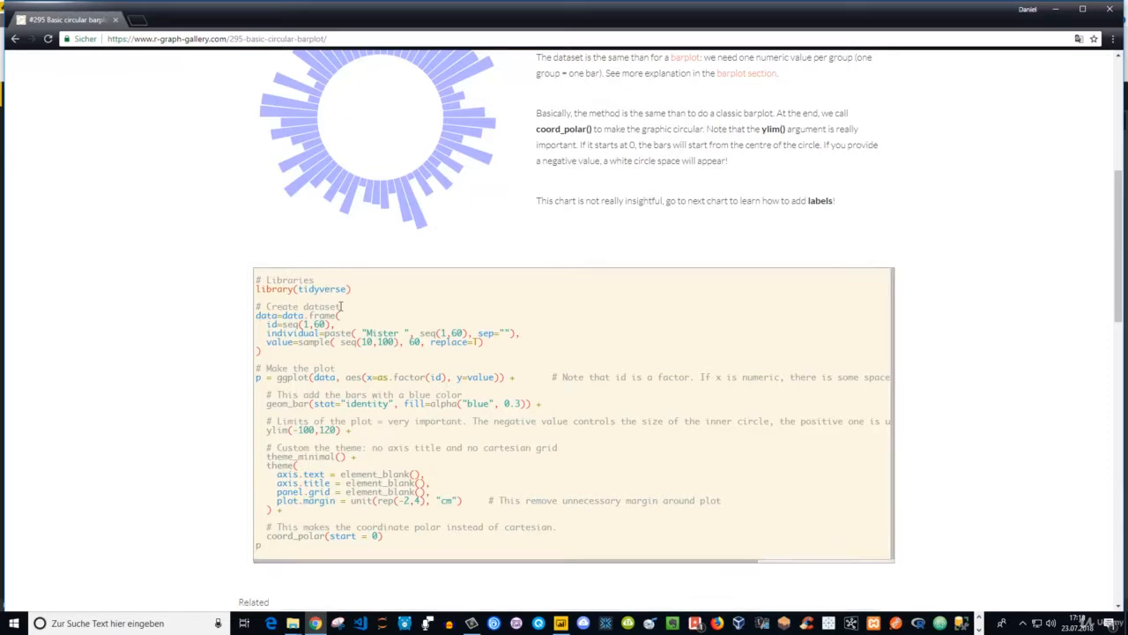
scroll(343, 137, "up", 1)
scroll(317, 246, "down", 1)
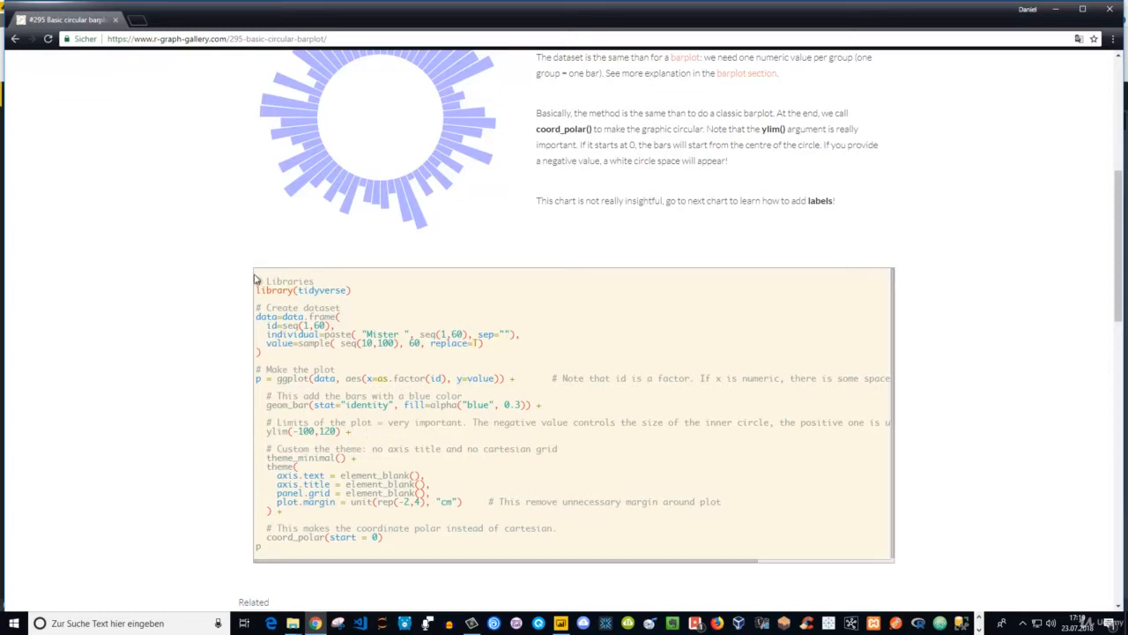
left_click_drag(261, 284, 406, 547)
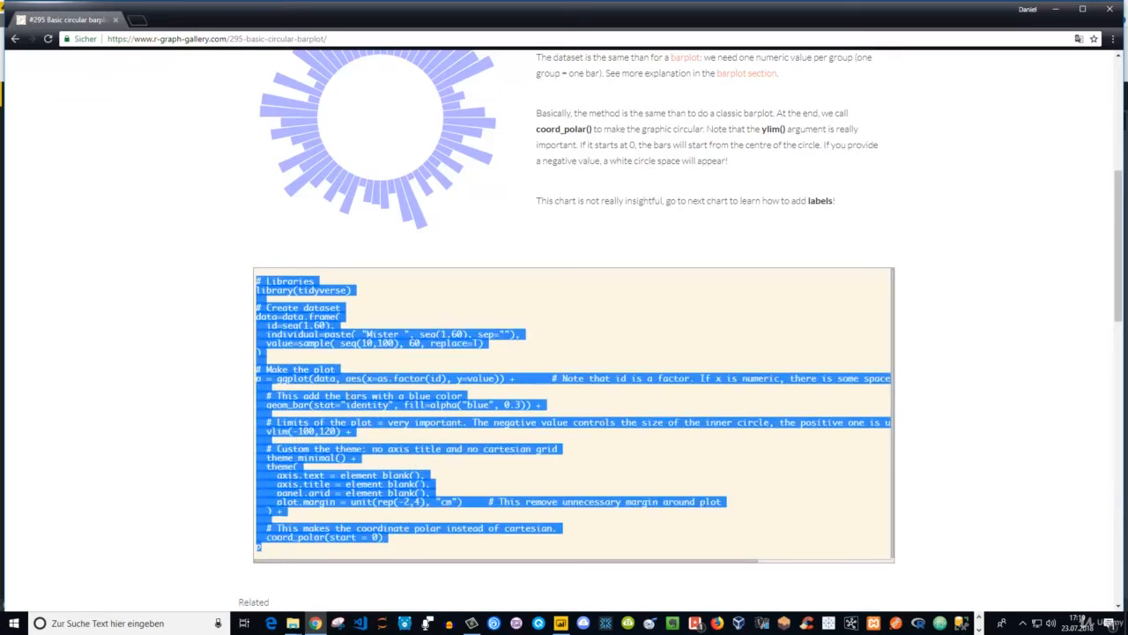
- Switch to Power BI Desktop and add an R script visual to Page 7 with the Amount field from Orders as its value
left_click(560, 623)
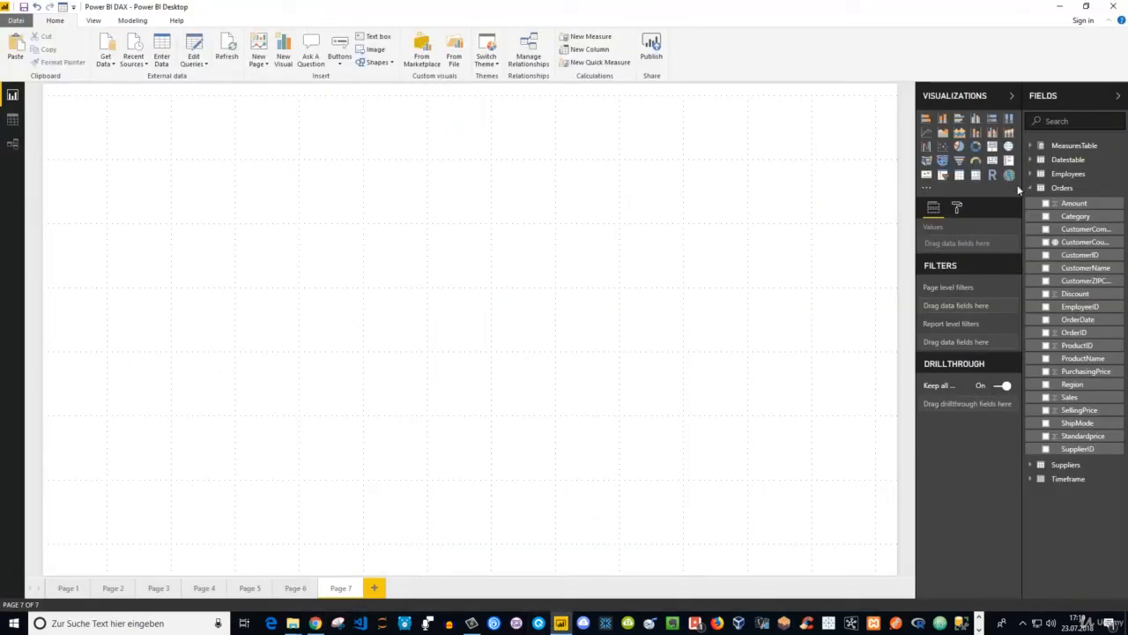
left_click(994, 176)
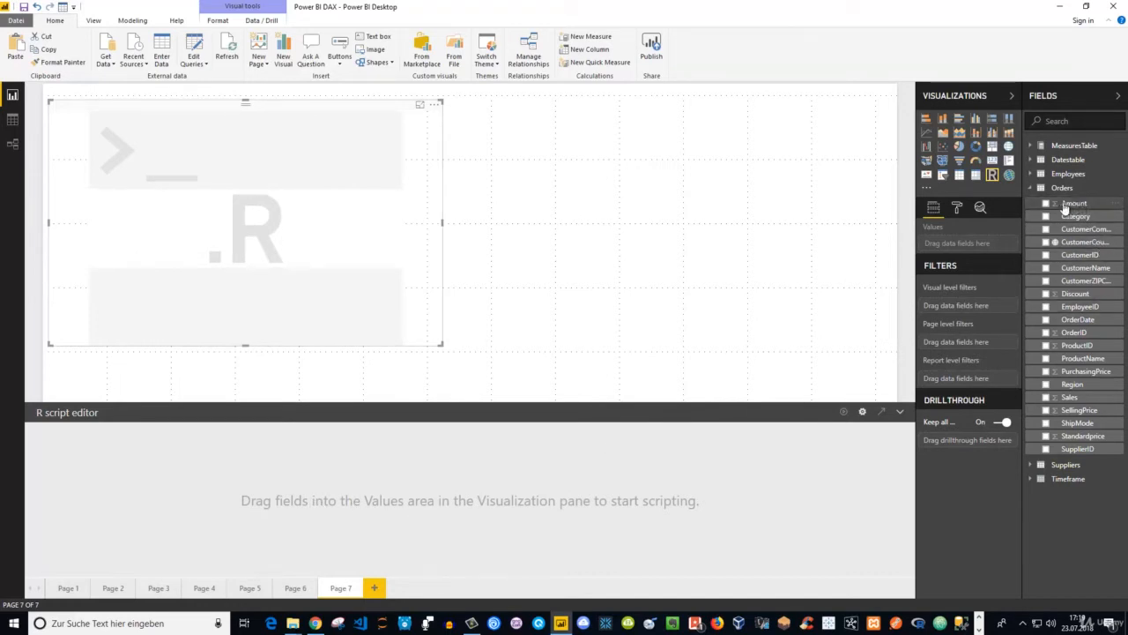
left_click_drag(1074, 204, 961, 243)
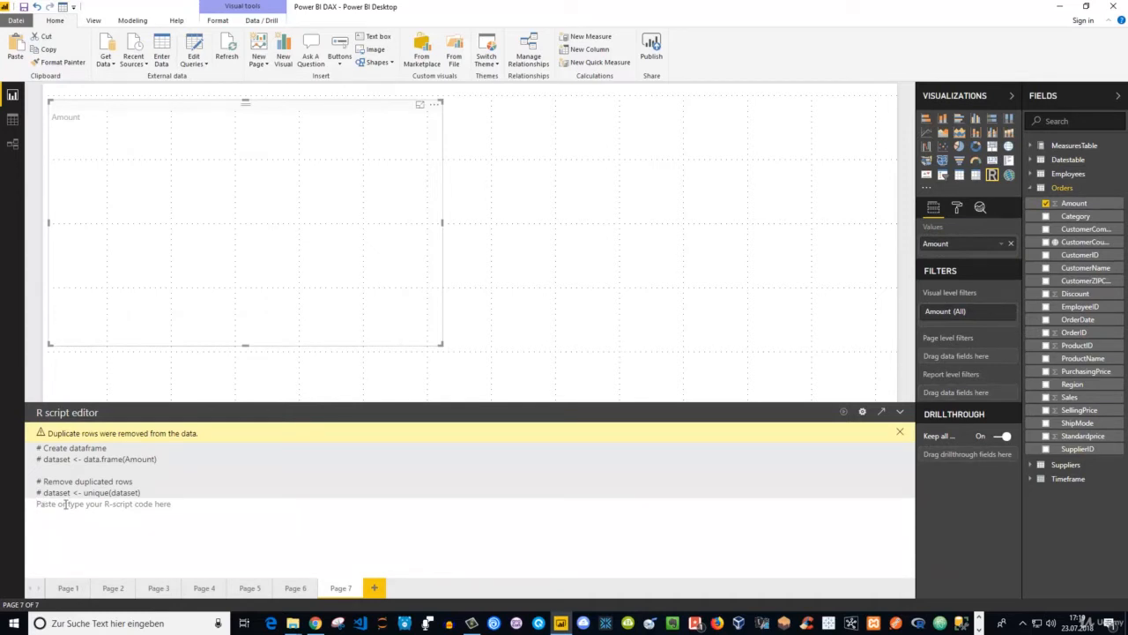
- Paste the copied circular barplot code into the R script editor below the generated dataset lines
key("ctrl+v")
scroll(67, 498, "up", 6)
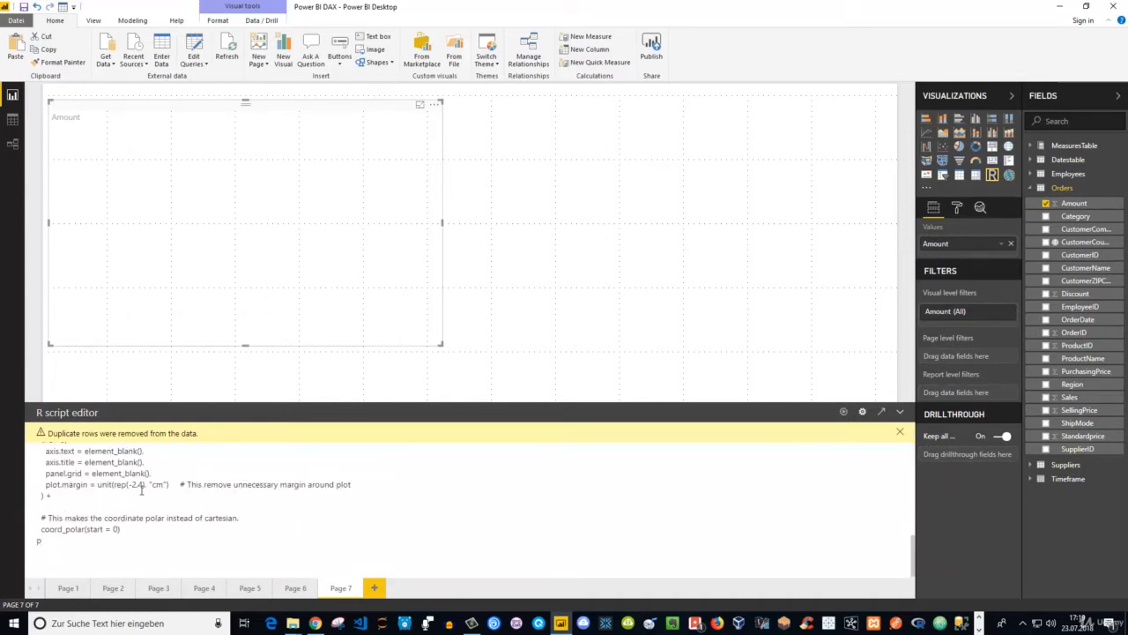
scroll(111, 490, "up", 2)
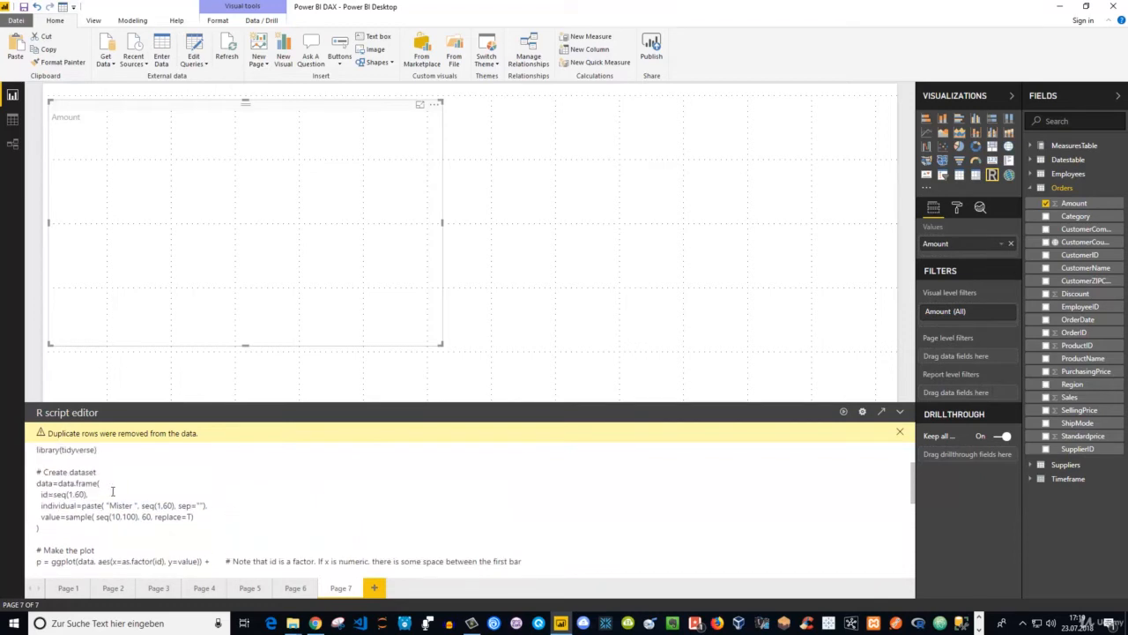
scroll(110, 490, "up", 2)
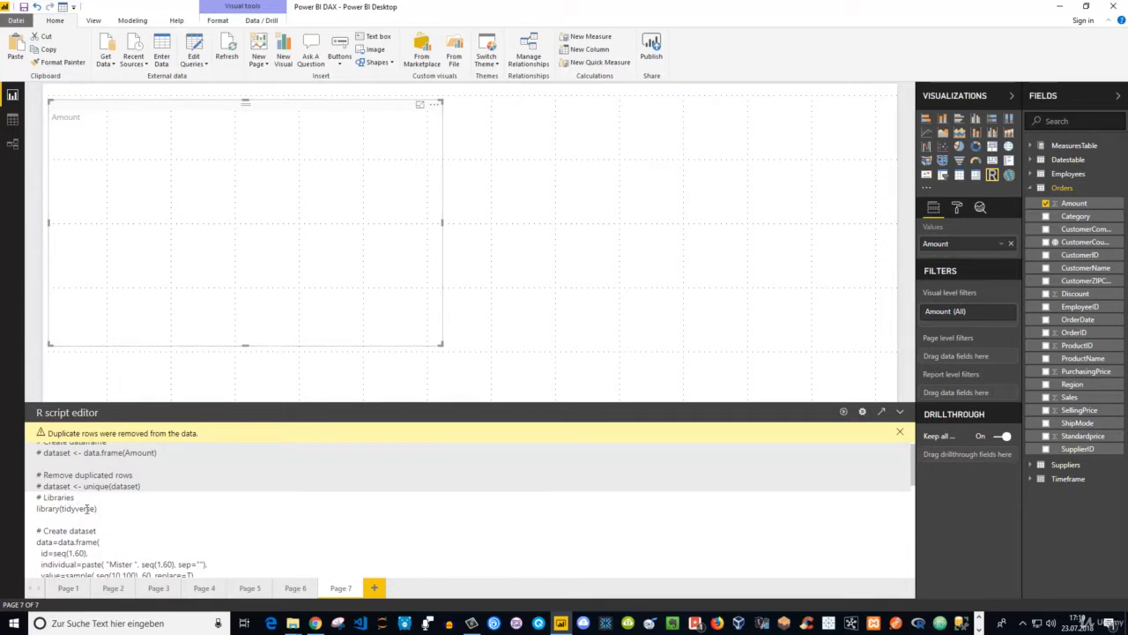
- Run the pasted R script and check the visual's error details
left_click(845, 413)
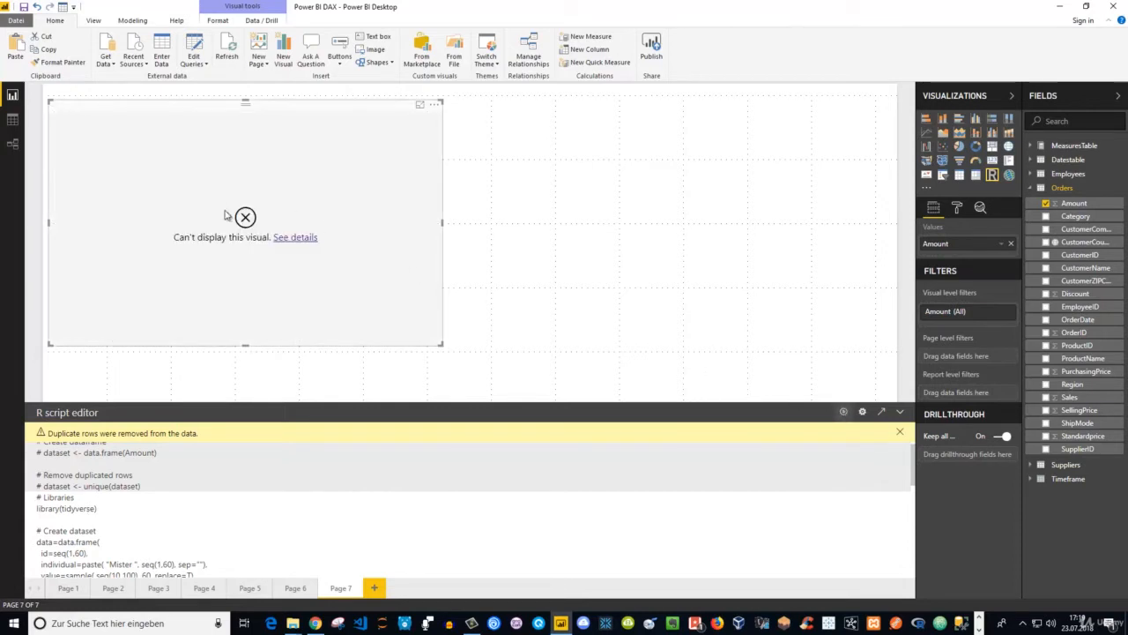
left_click(294, 238)
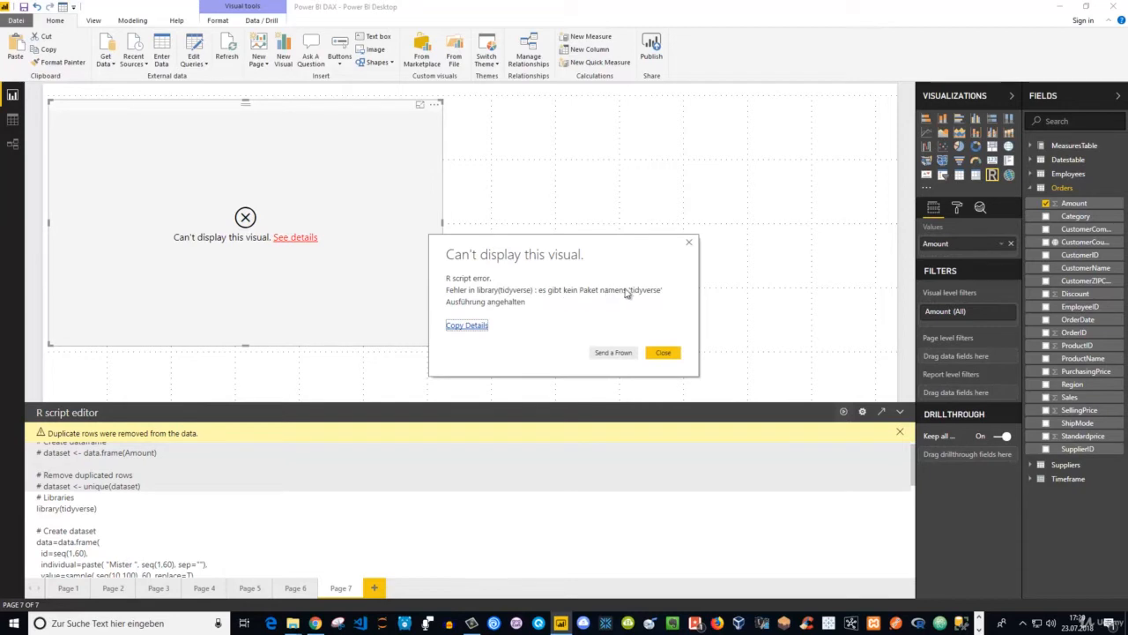
left_click(665, 354)
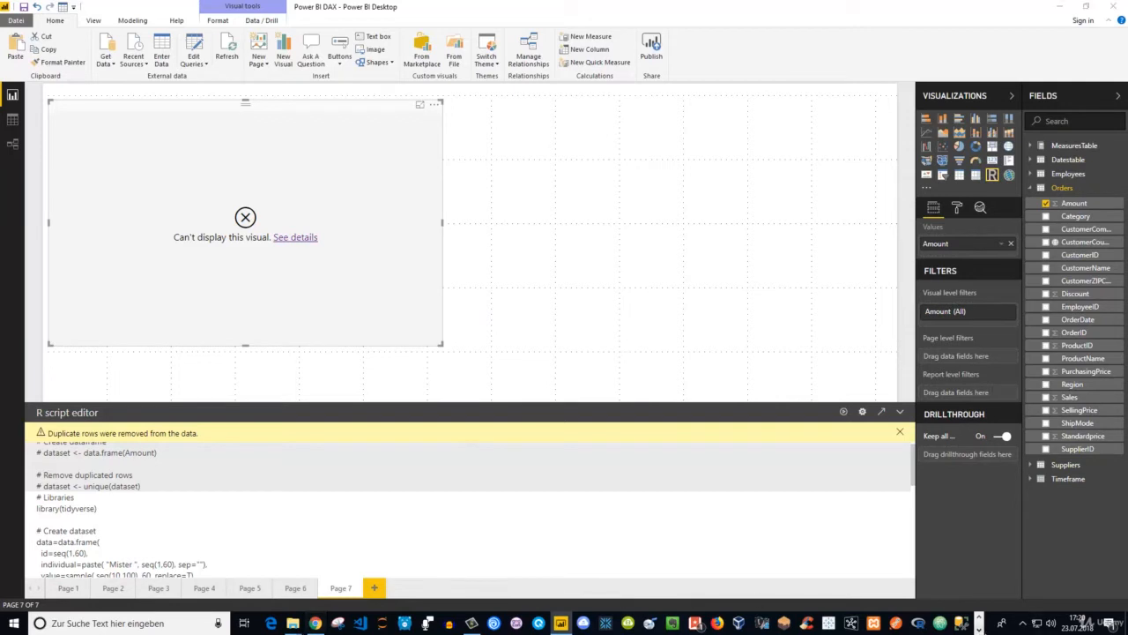
- In Rterm, run install.packages("tidyverse") and download from the Germany (Erlangen) [https] CRAN mirror
left_click(979, 629)
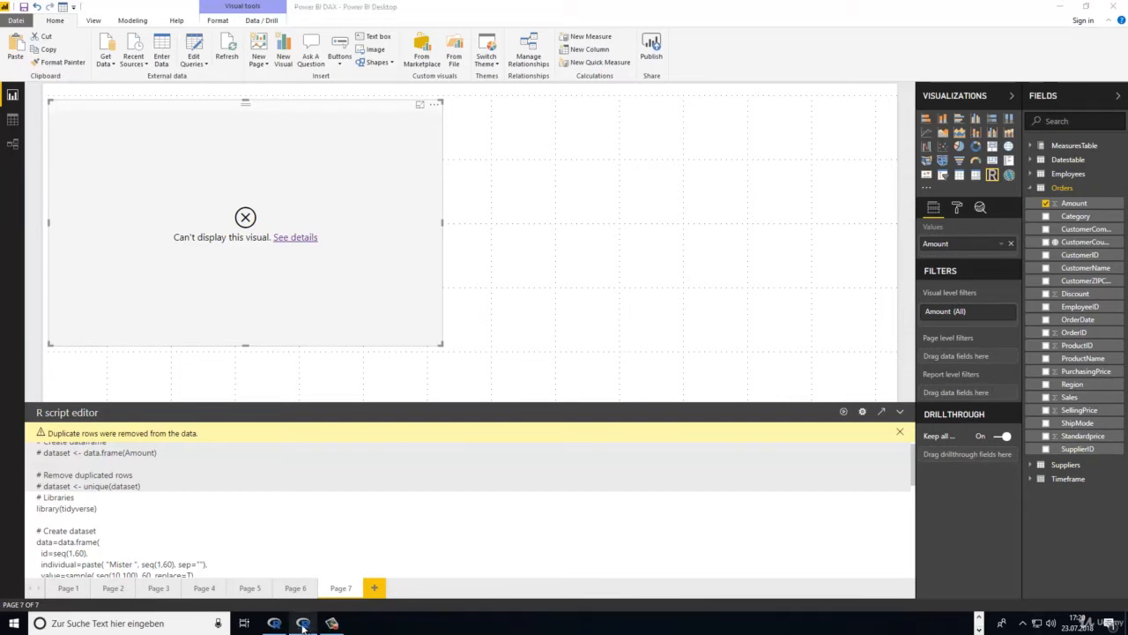
left_click(332, 623)
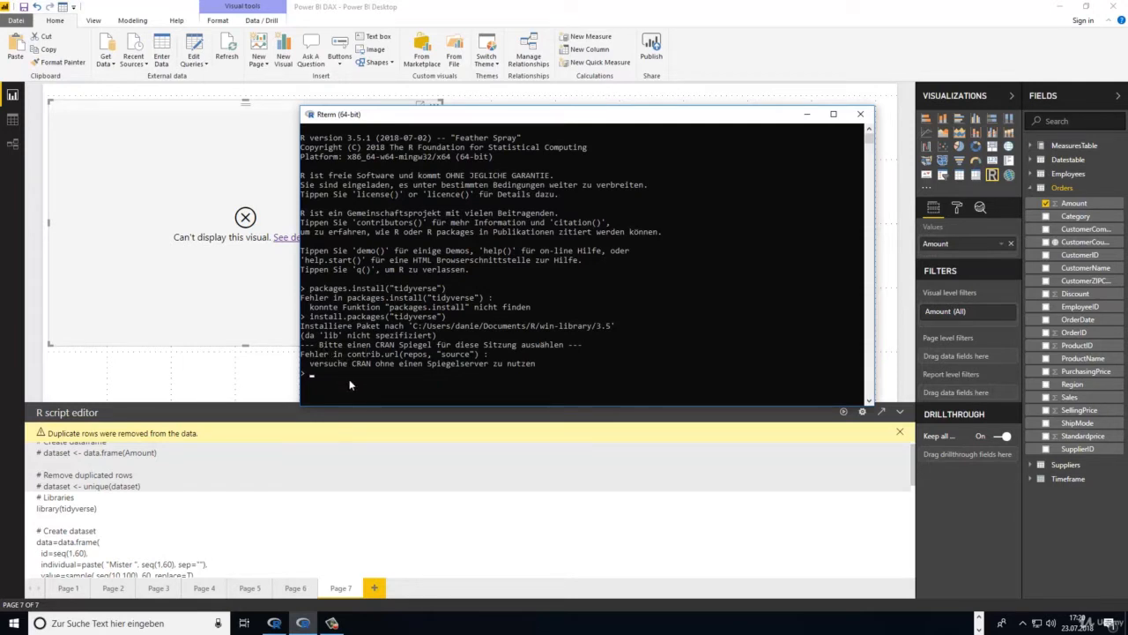
type("install.packages(\"")
type("tidyverse\")")
key("Return")
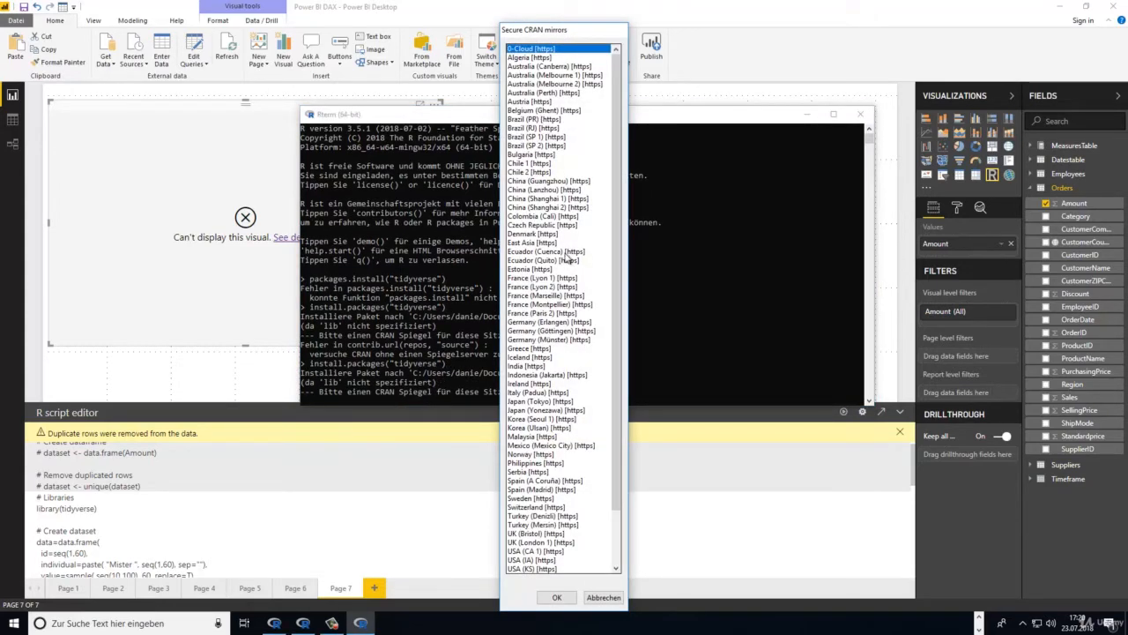
left_click(548, 323)
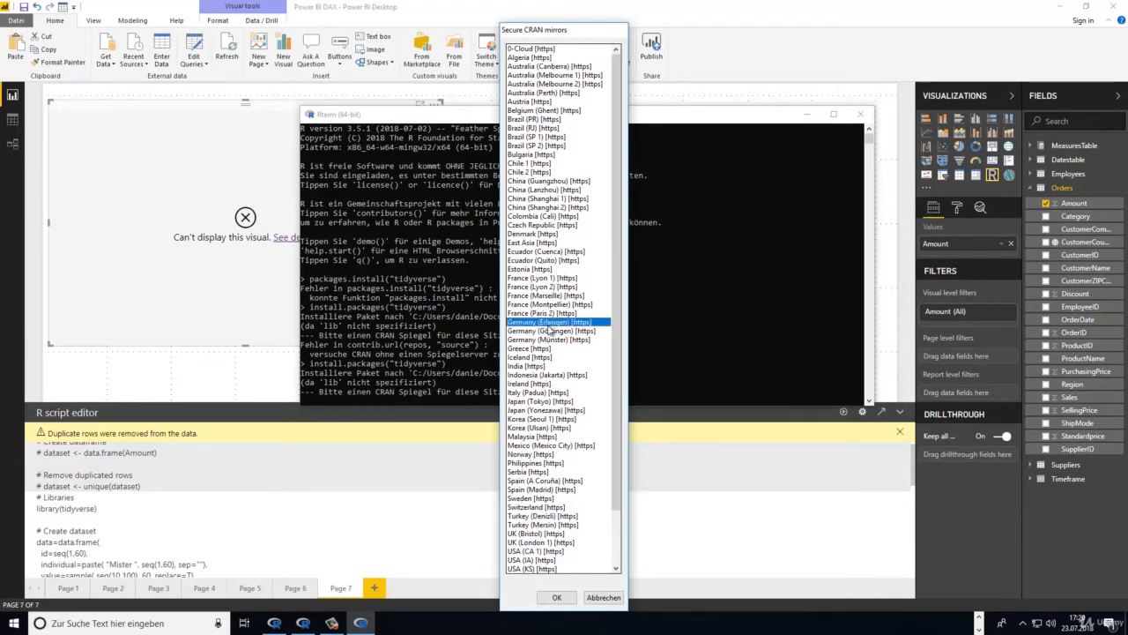
left_click(554, 597)
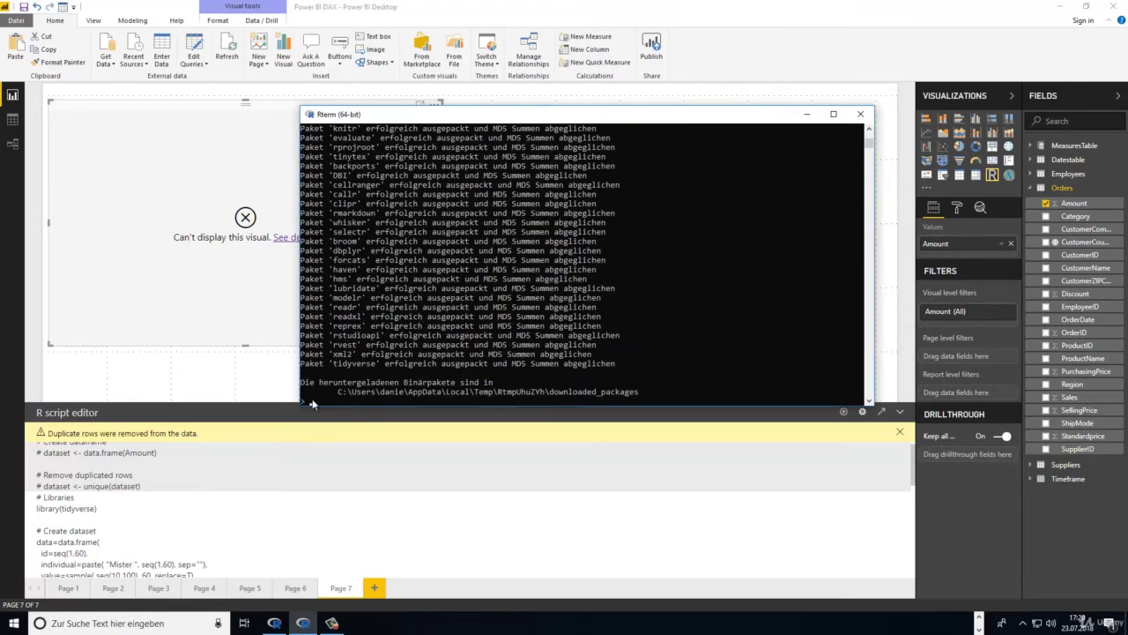
- Return to the Power BI report and run the R visual's script again to render the circular barplot
left_click(250, 389)
left_click(258, 286)
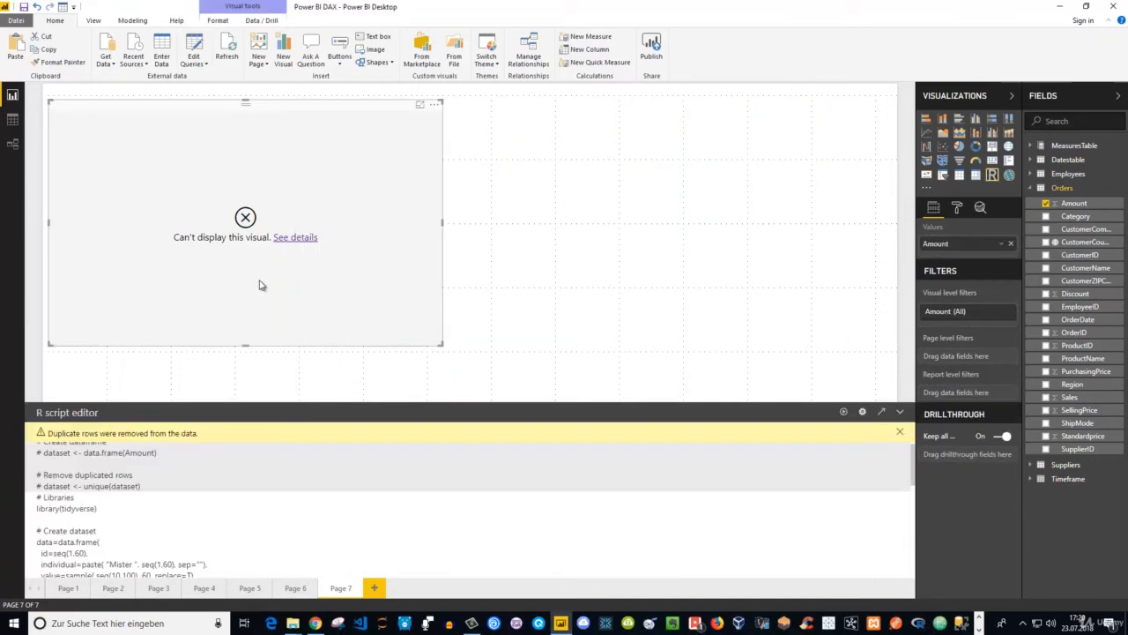
left_click(845, 413)
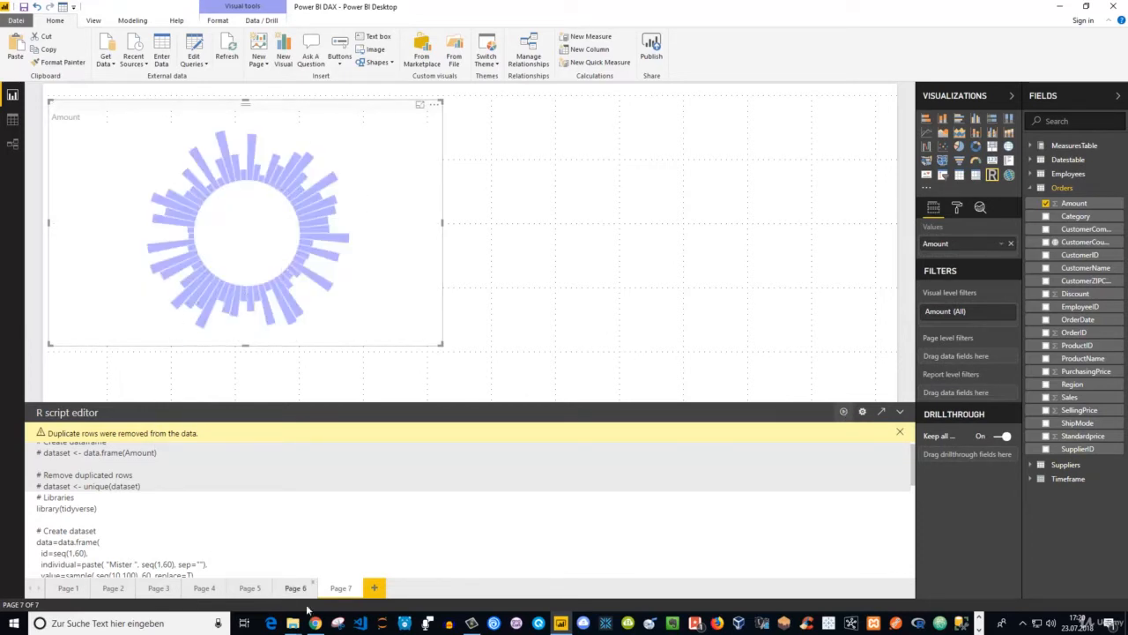
- Examine the dataset and plot sections of the circular barplot script and compare them with the source code on the gallery page
scroll(158, 486, "down", 2)
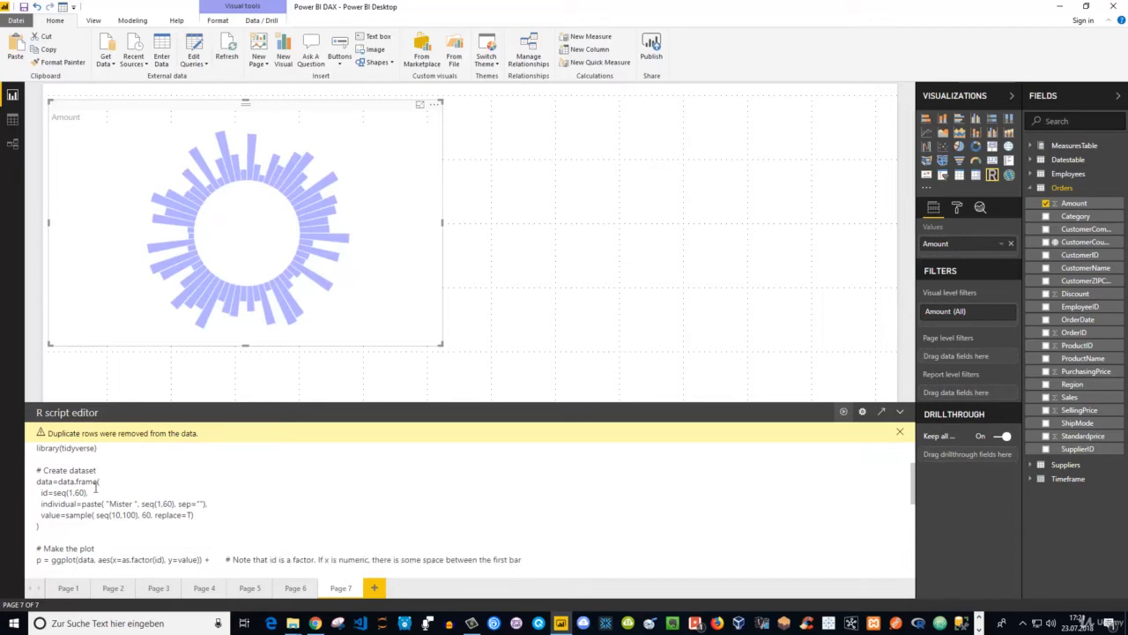
scroll(319, 530, "down", 2)
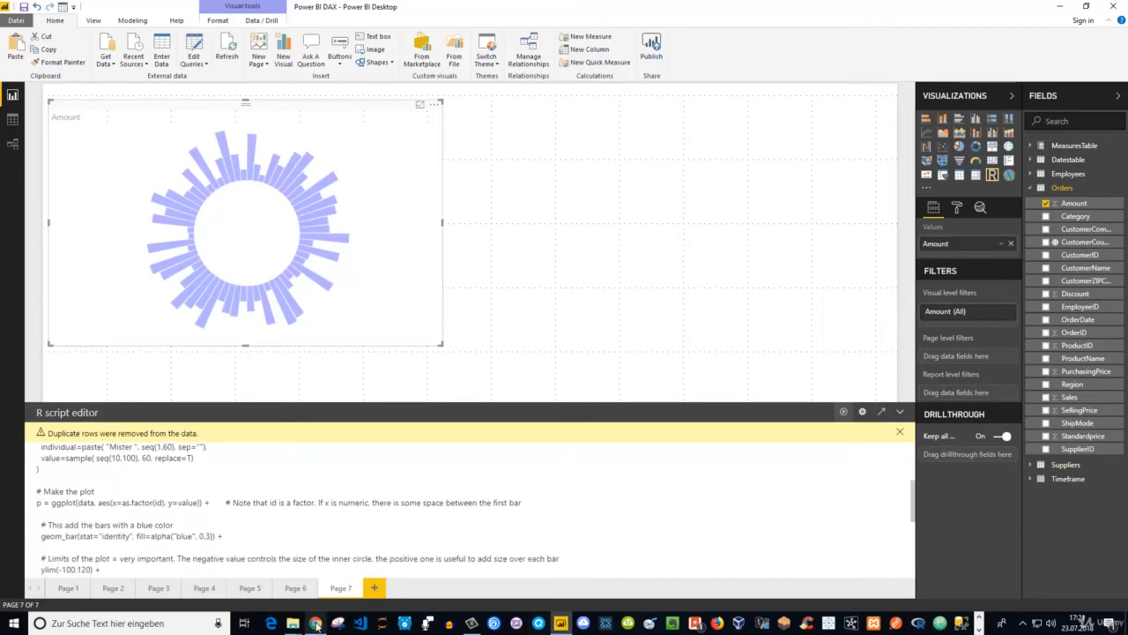
left_click(315, 624)
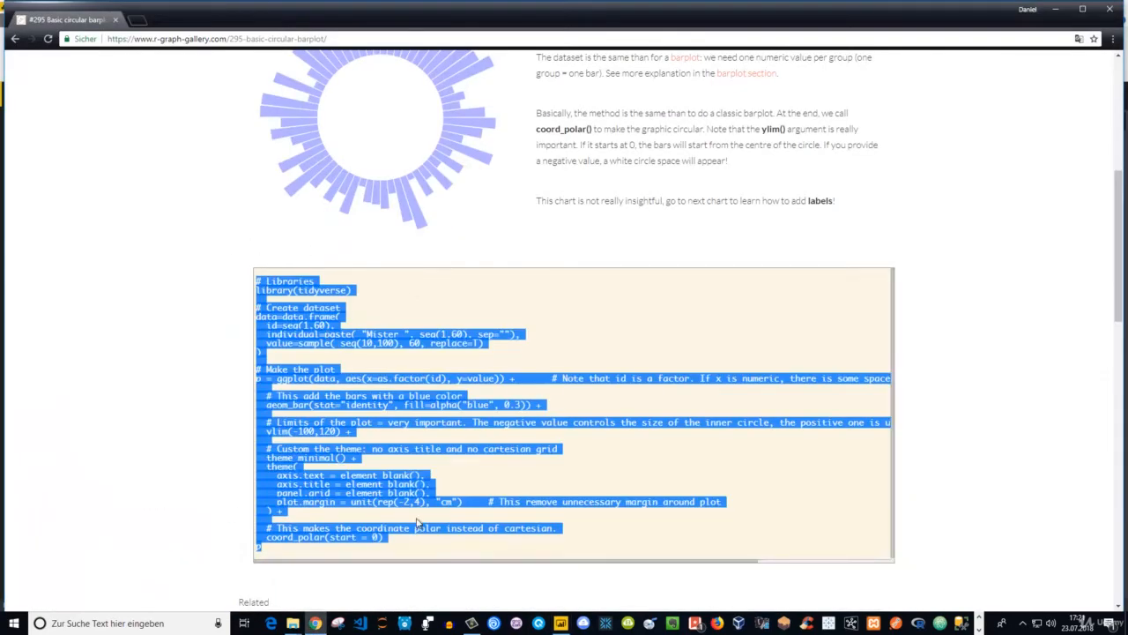
left_click(560, 623)
right_click(561, 623)
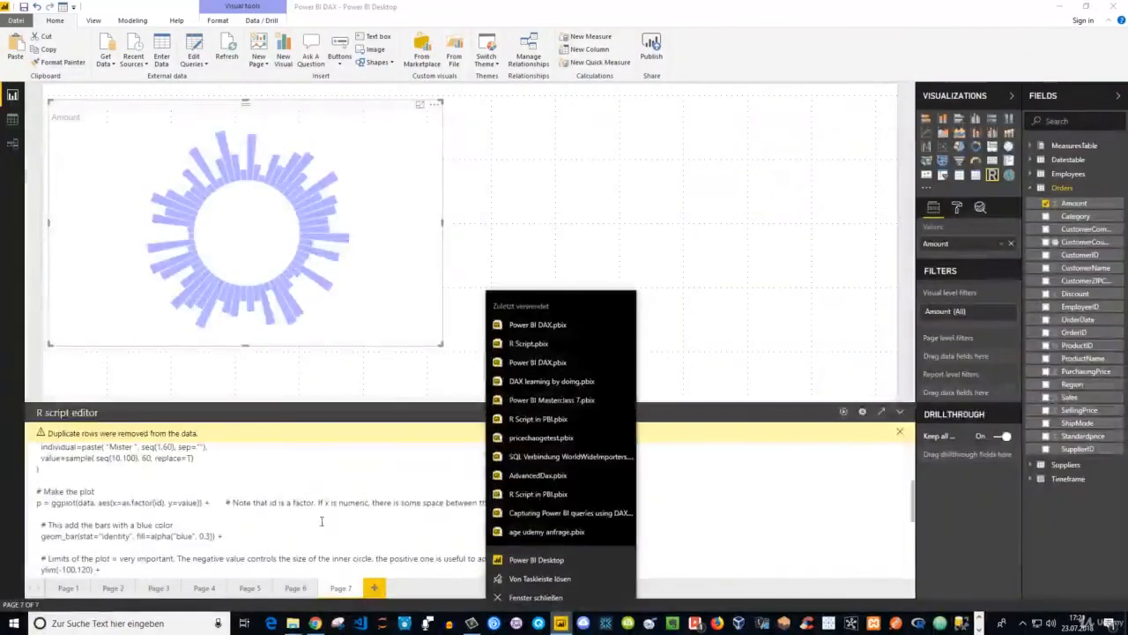
left_click(574, 92)
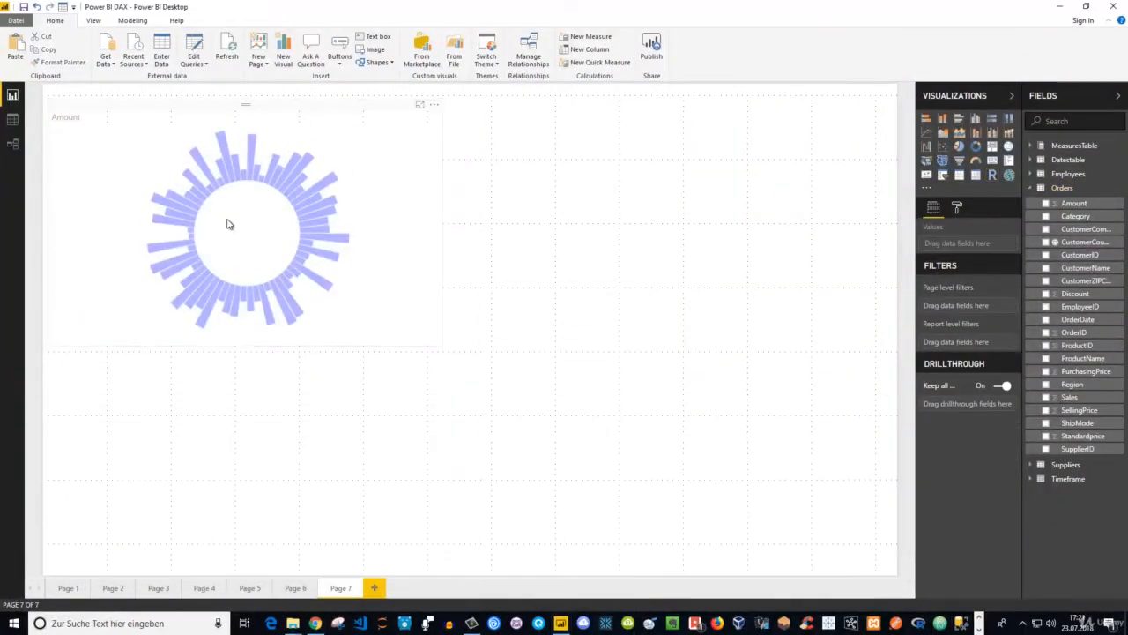
left_click(308, 107)
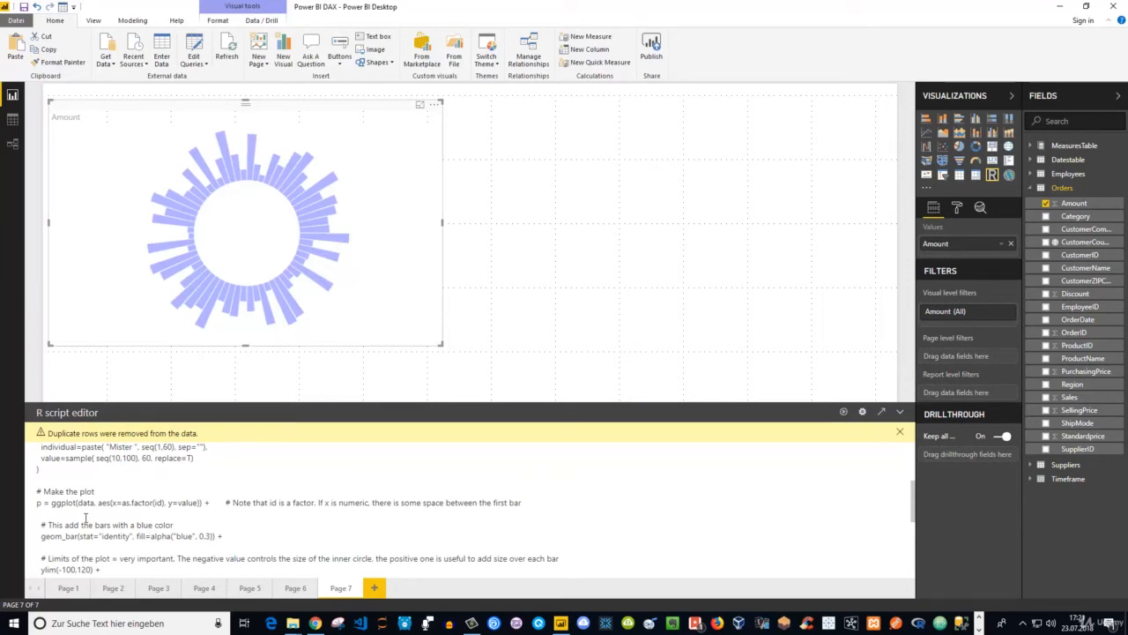
scroll(85, 519, "up", 2)
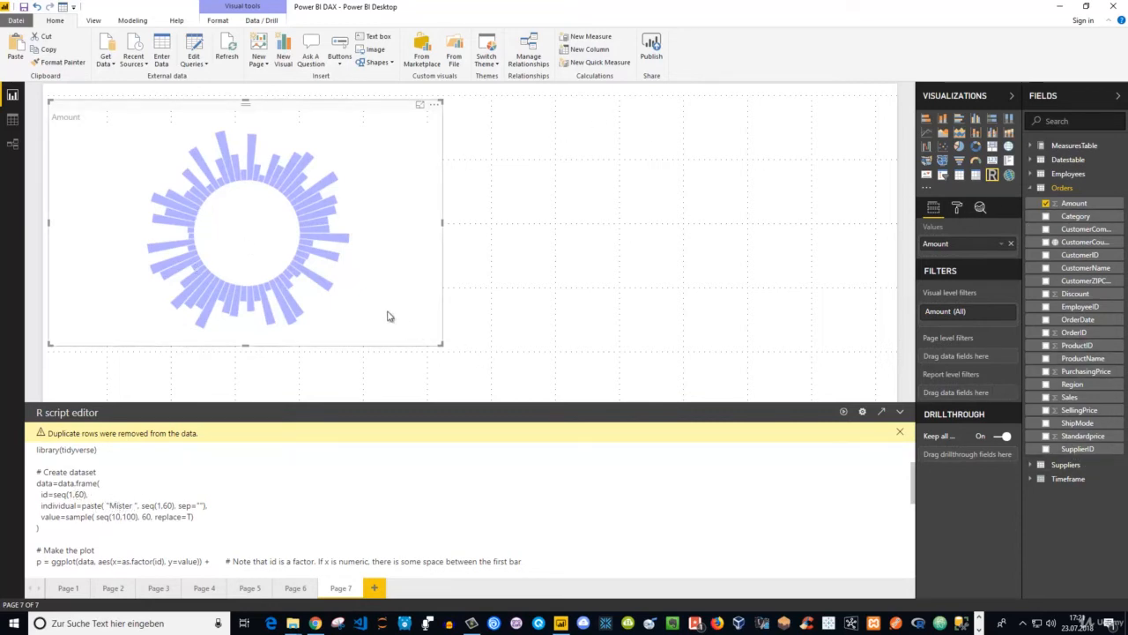
- Shrink the circular barplot visual on Page 7 in both width and height
left_click_drag(439, 349, 378, 324)
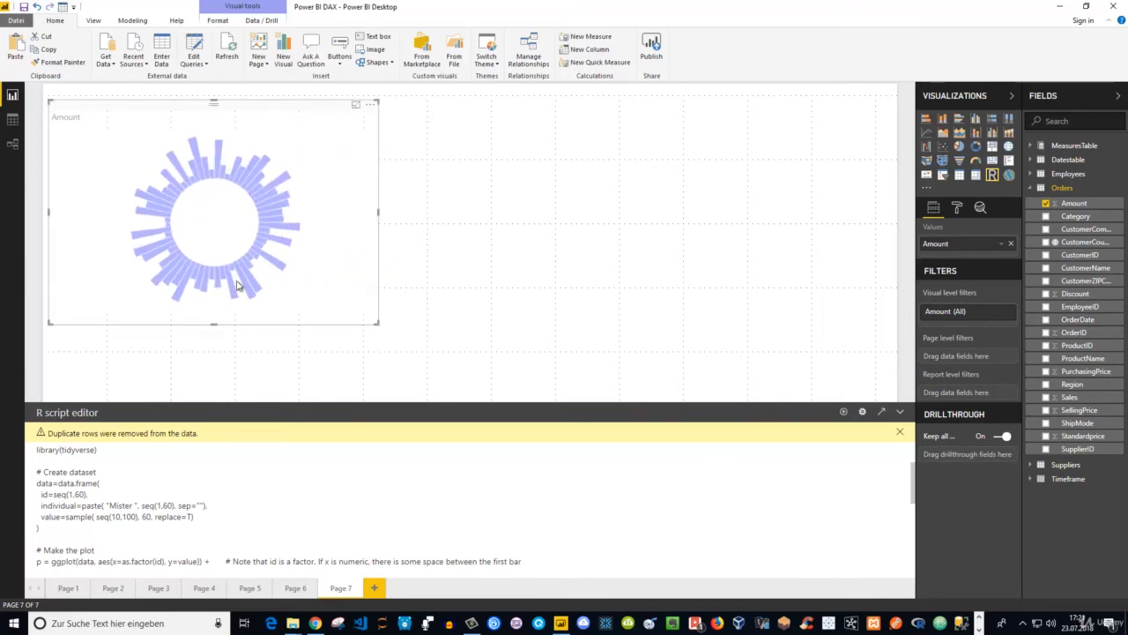
scroll(147, 488, "up", 2)
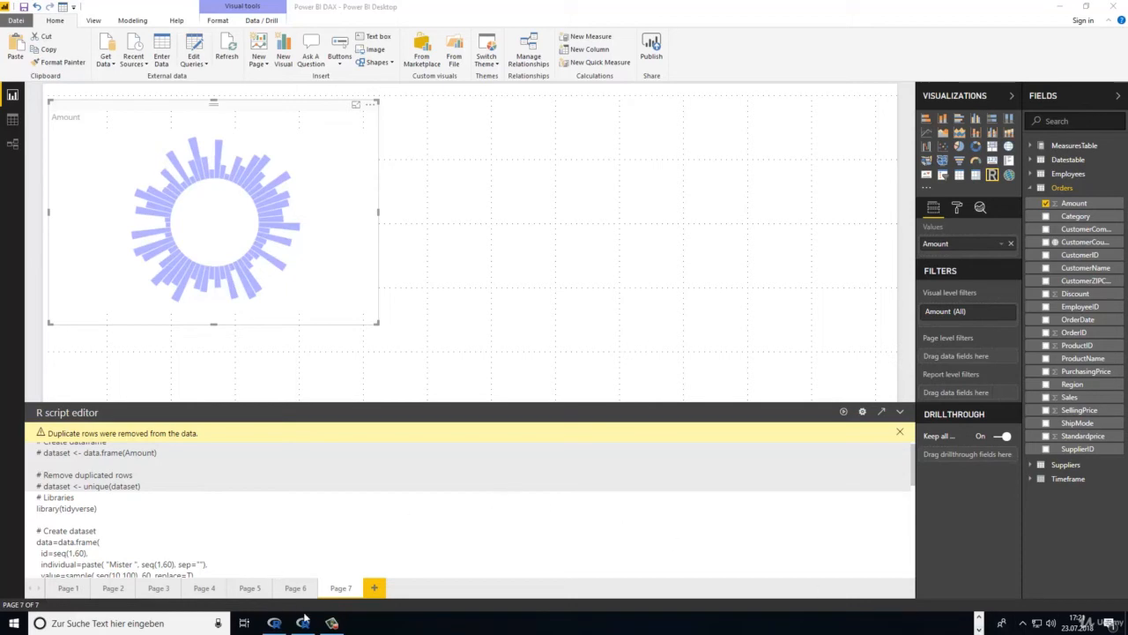
left_click(302, 623)
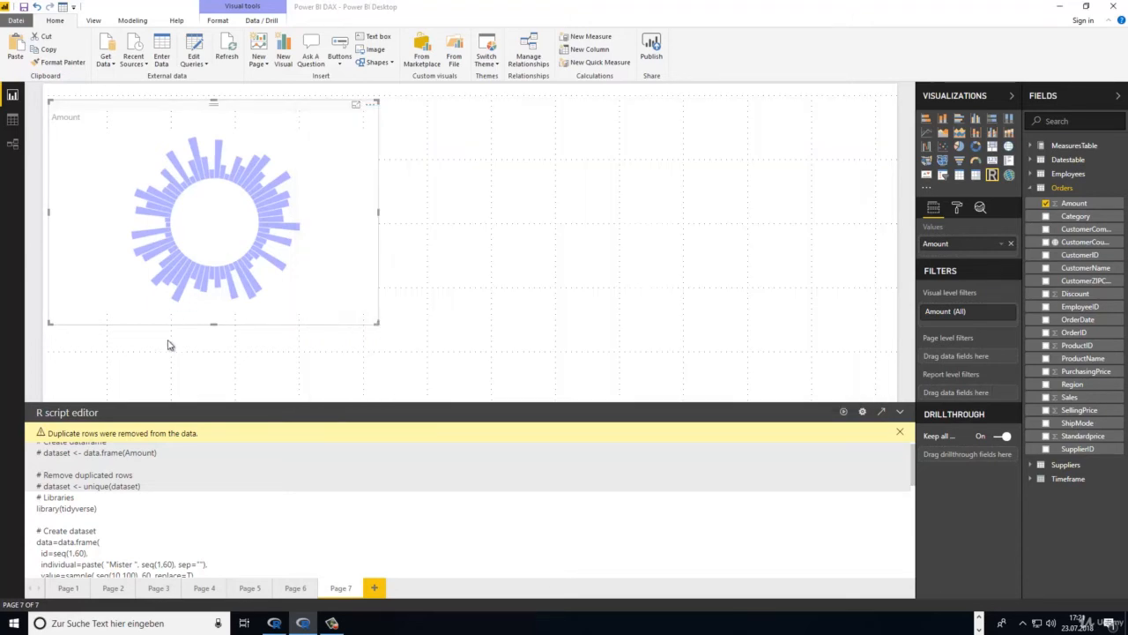
left_click(169, 340)
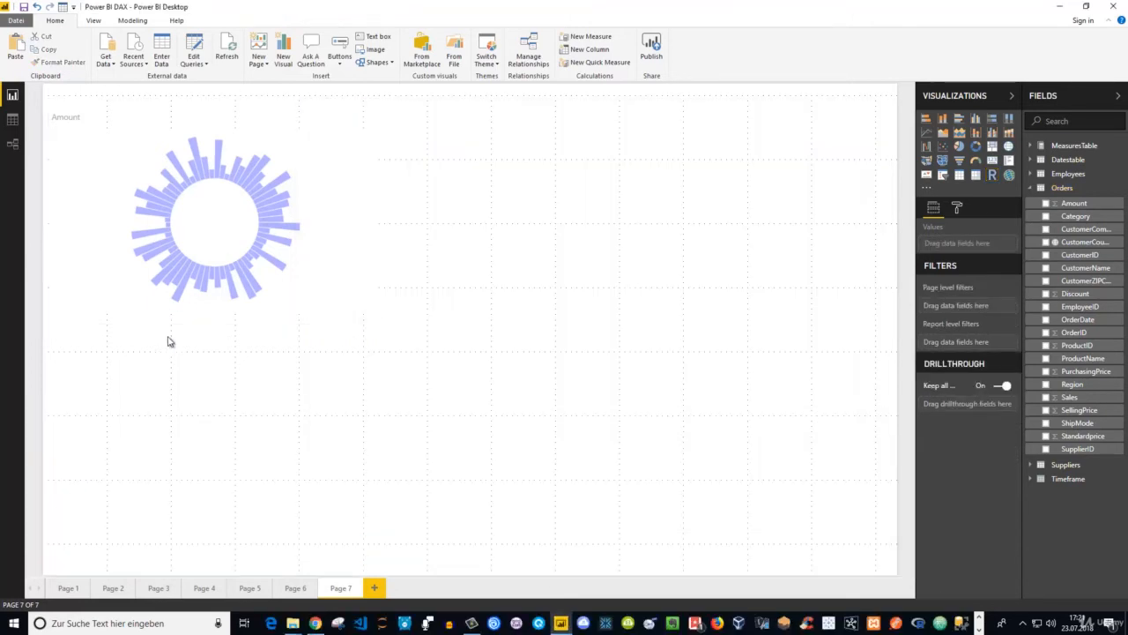
- Review the R script of the horizontal Category and Sales chart on Page 6 and compare Page 7's circular barplot with the gallery page
left_click(281, 107)
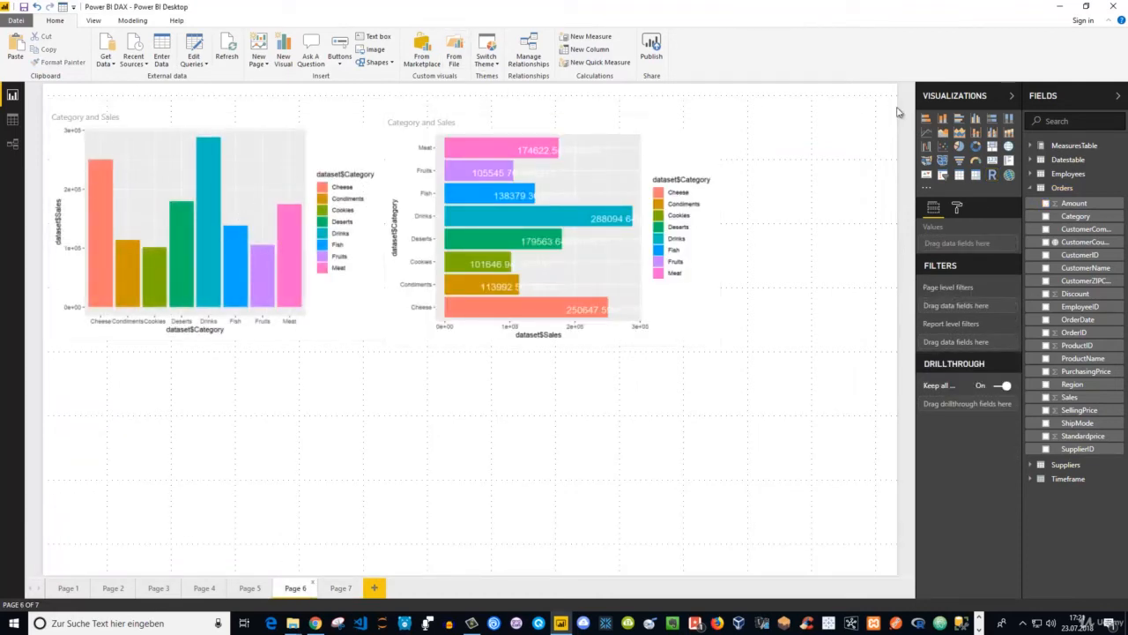
left_click(496, 122)
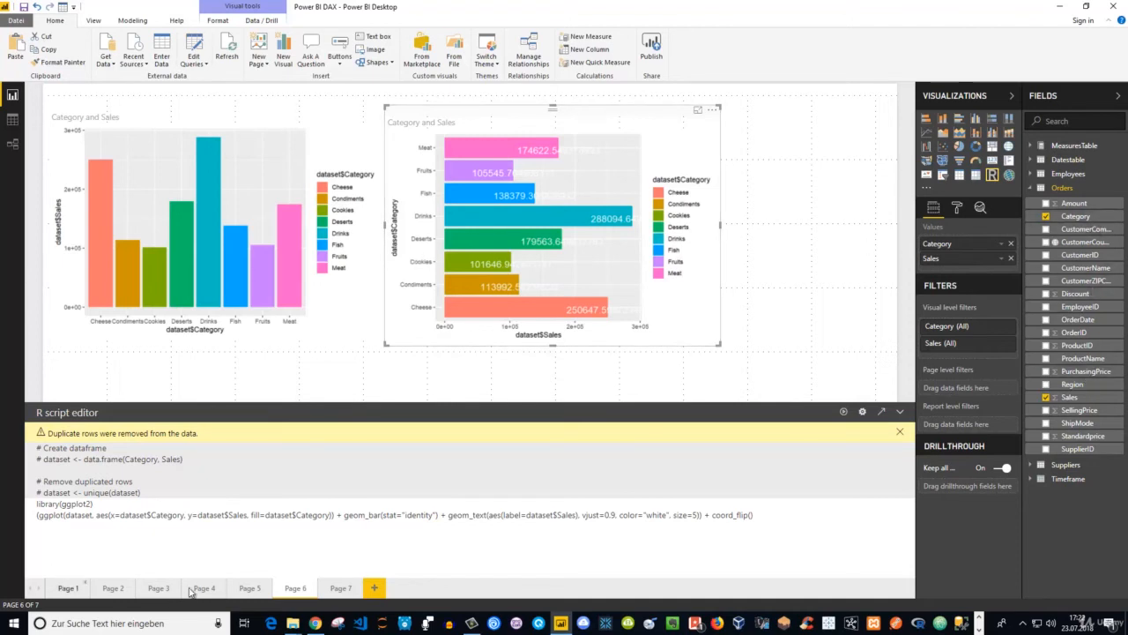
left_click(340, 587)
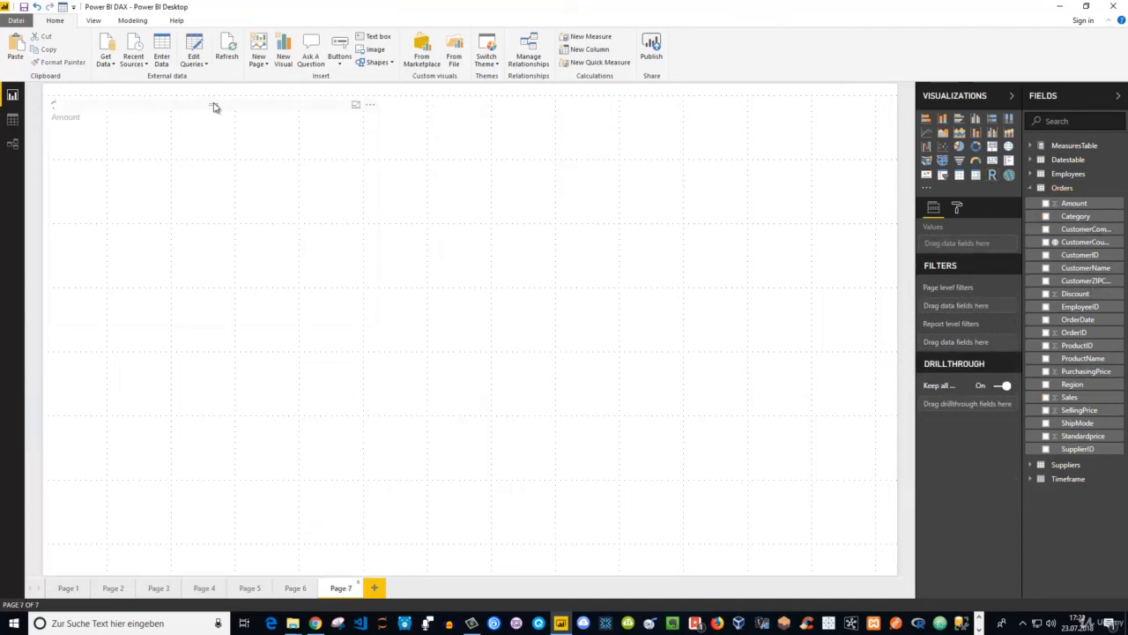
left_click(356, 104)
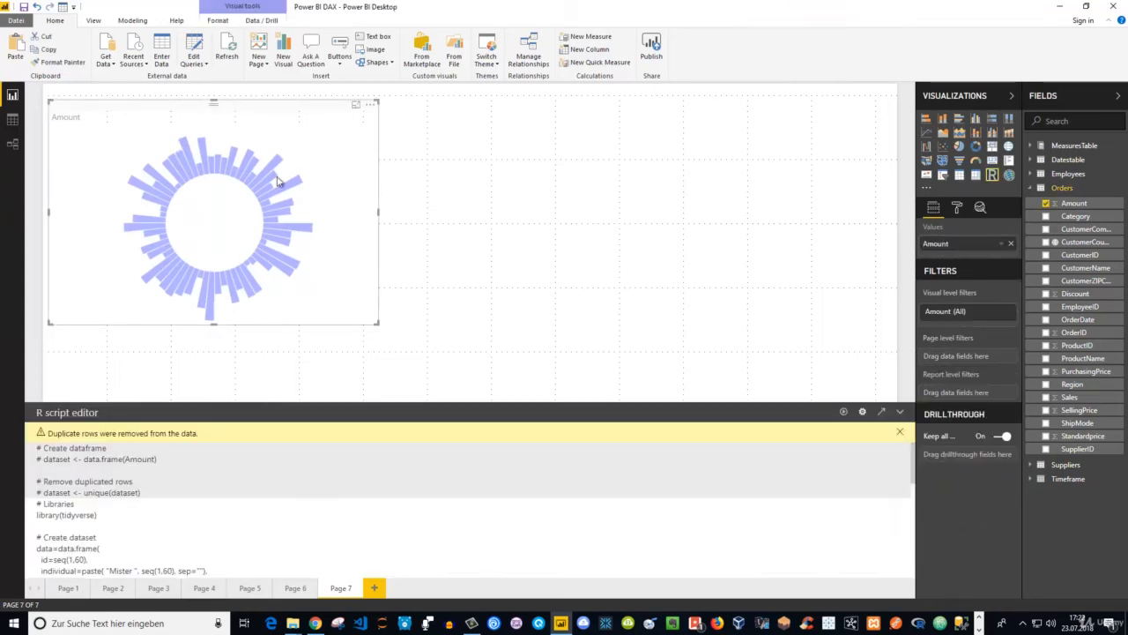
left_click(315, 623)
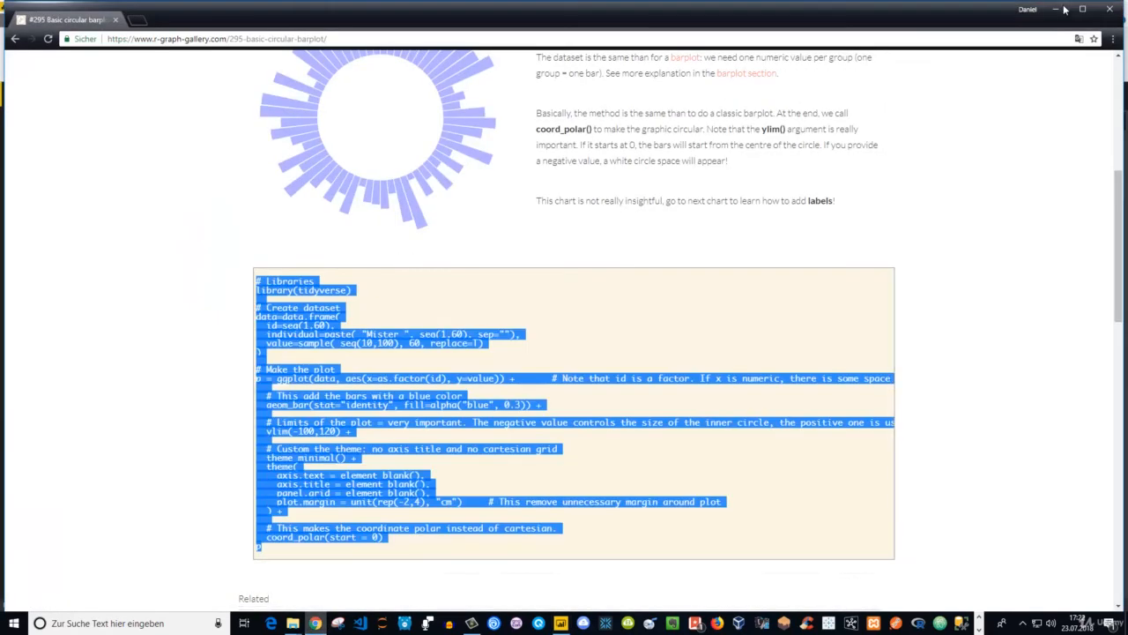
left_click(1056, 8)
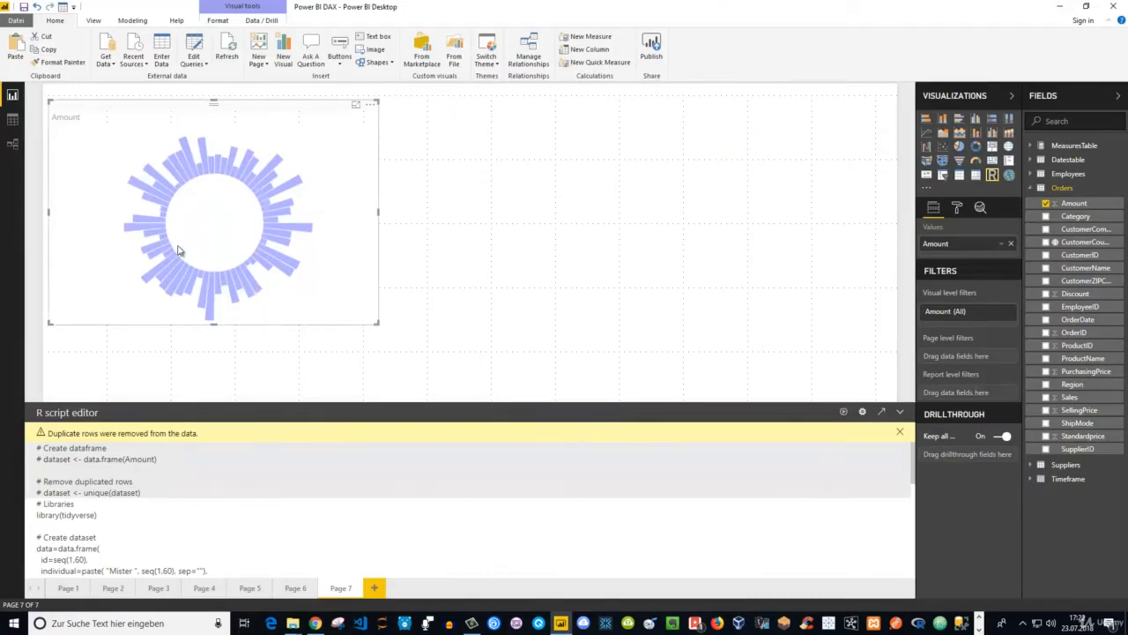